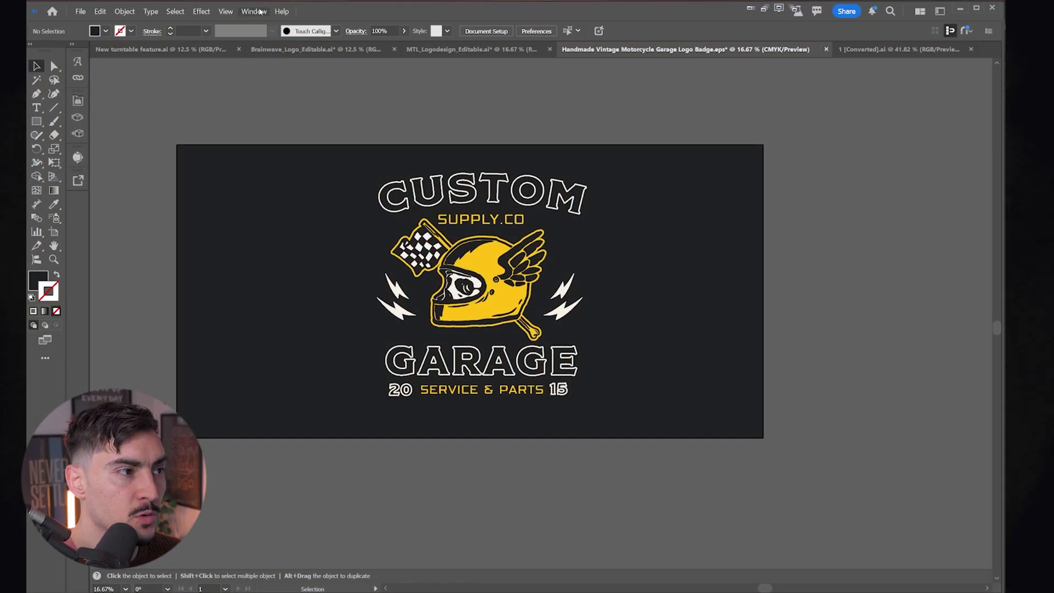
- Show the Properties panel and float it on its own beside the badge artwork
click(260, 12)
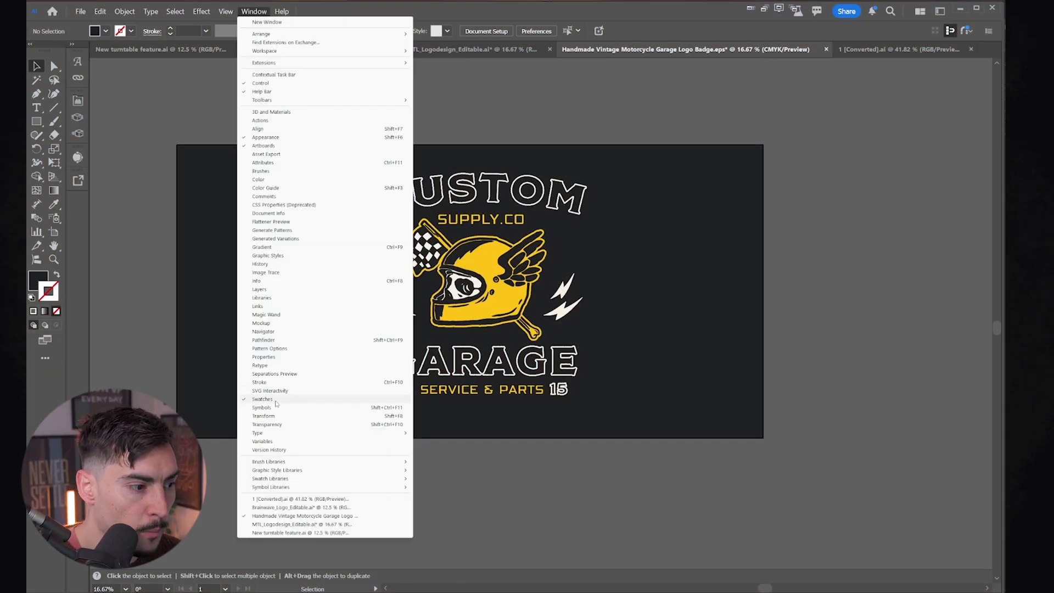
click(263, 357)
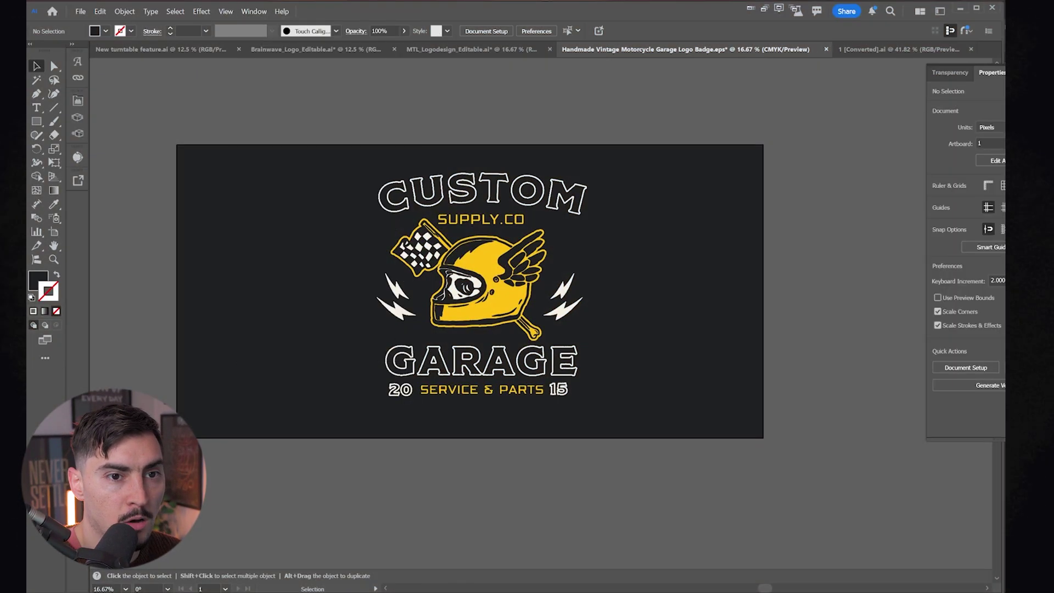
drag(992, 73, 724, 108)
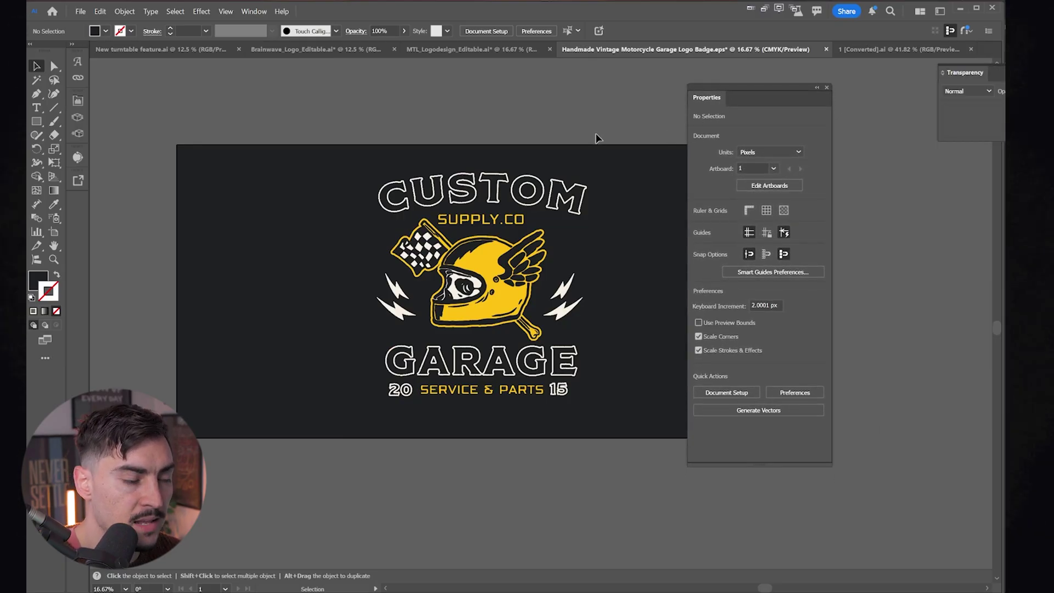
- Generate Turntable views for the winged helmet group, proceeding despite the unsuitable-input warning
scroll(490, 242, up, 1)
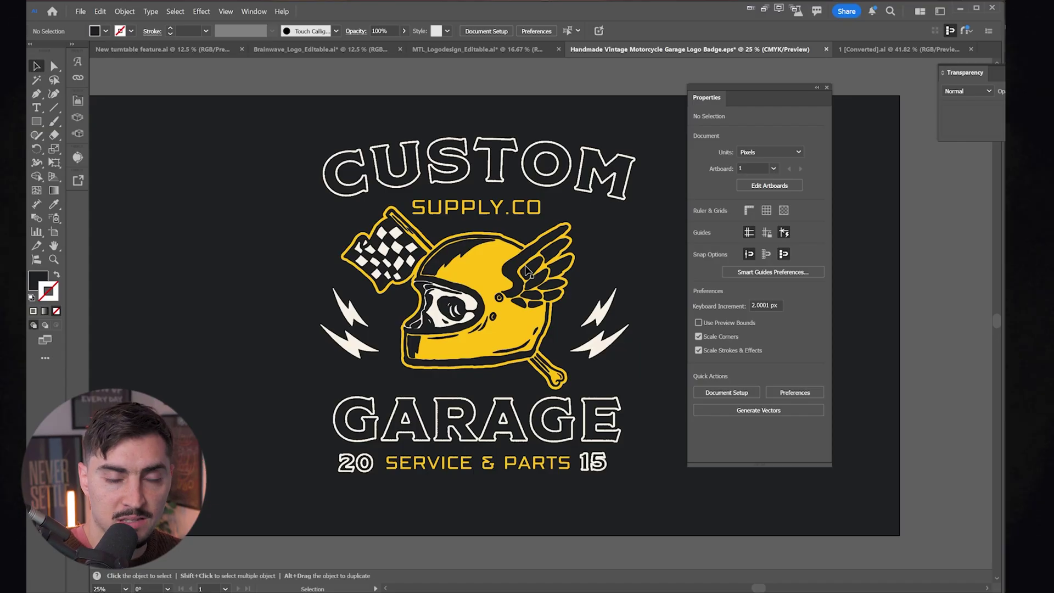
click(489, 263)
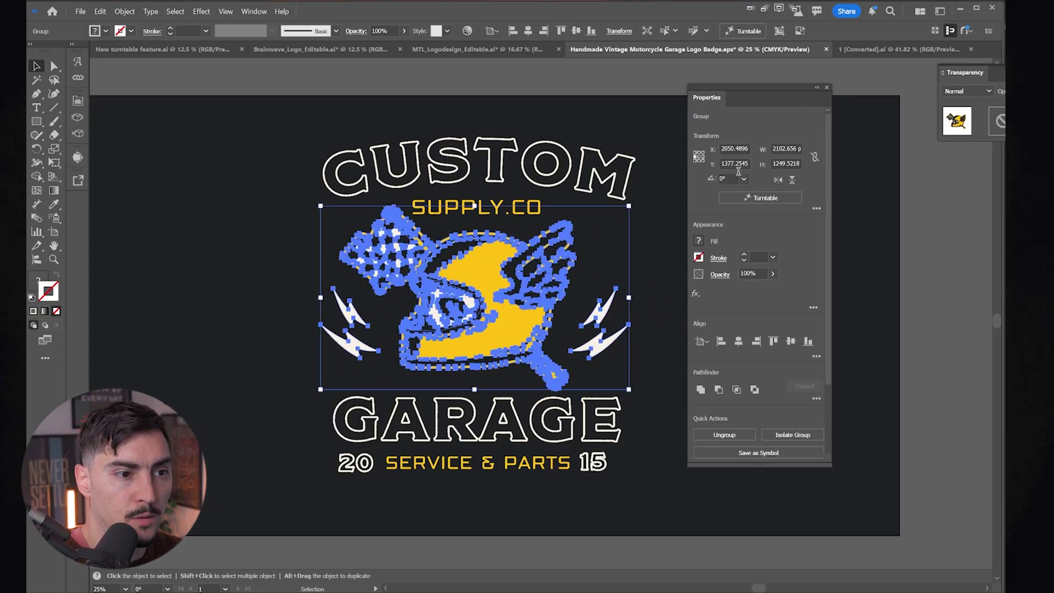
click(764, 199)
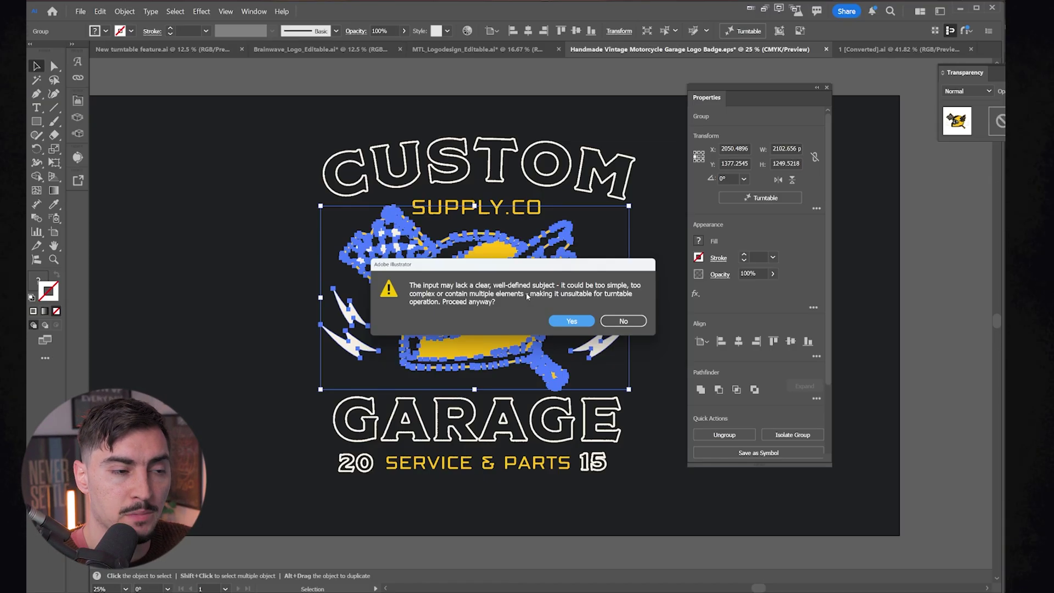
click(572, 320)
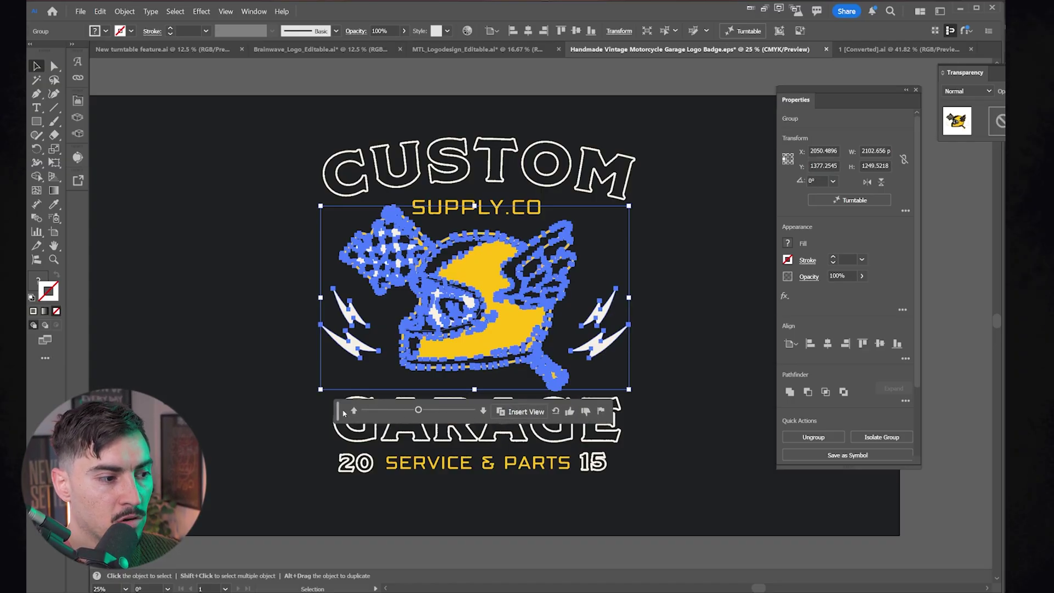
- Rotate the helmet to the -120° rear view and examine the checkered flag and wing details up close
drag(419, 411, 365, 414)
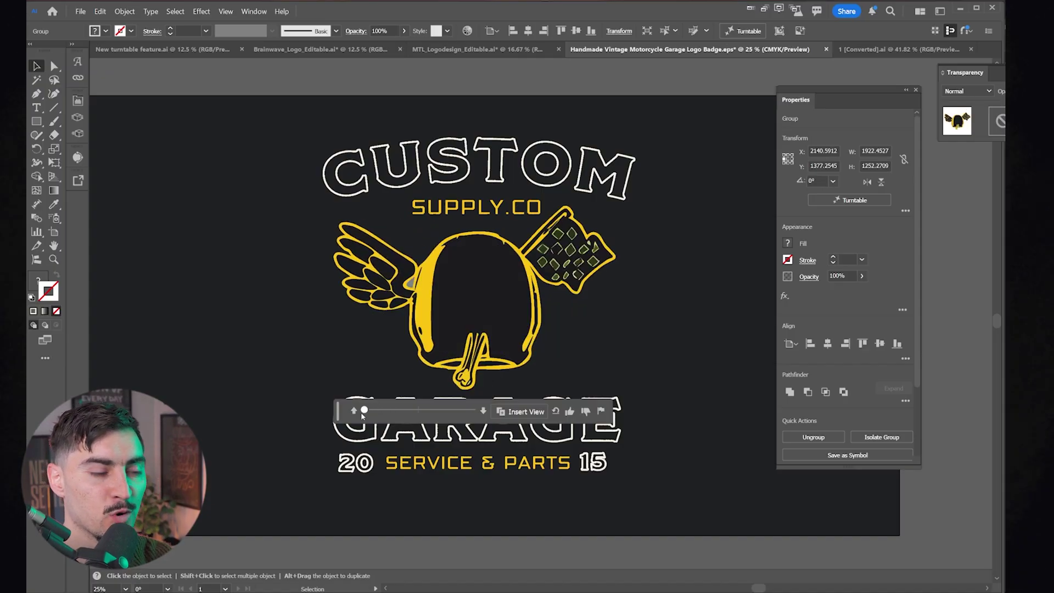
scroll(577, 255, up, 3)
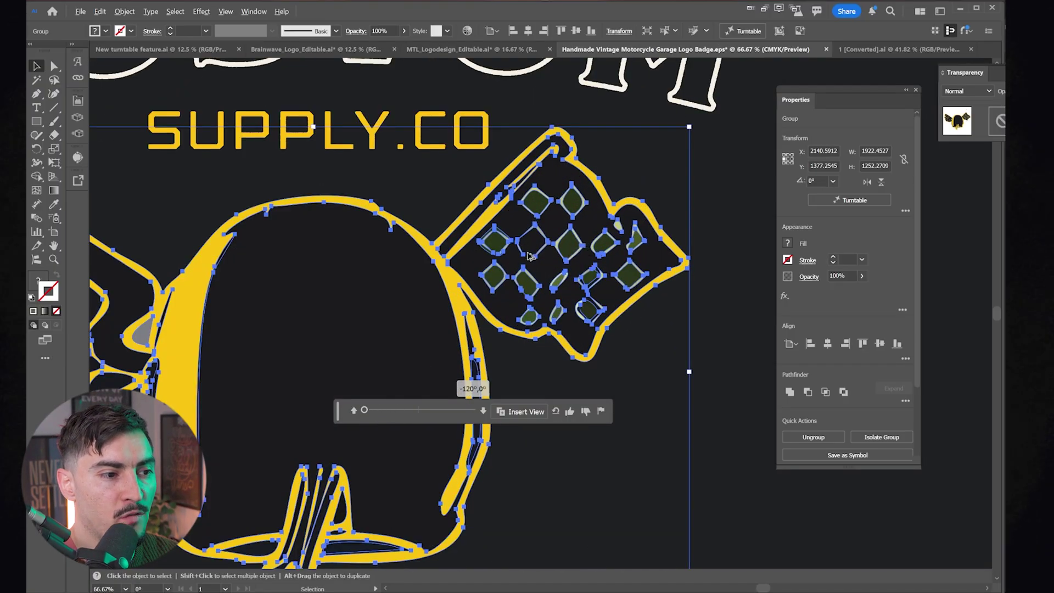
scroll(531, 256, up, 1)
scroll(595, 251, down, 3)
scroll(591, 252, up, 3)
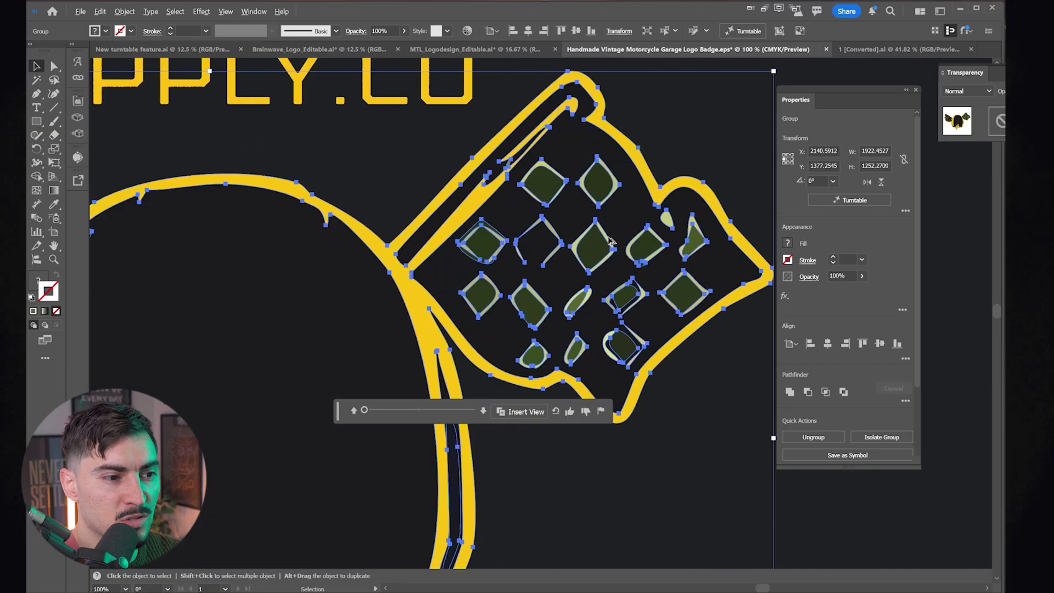
scroll(612, 237, down, 5)
scroll(356, 257, up, 5)
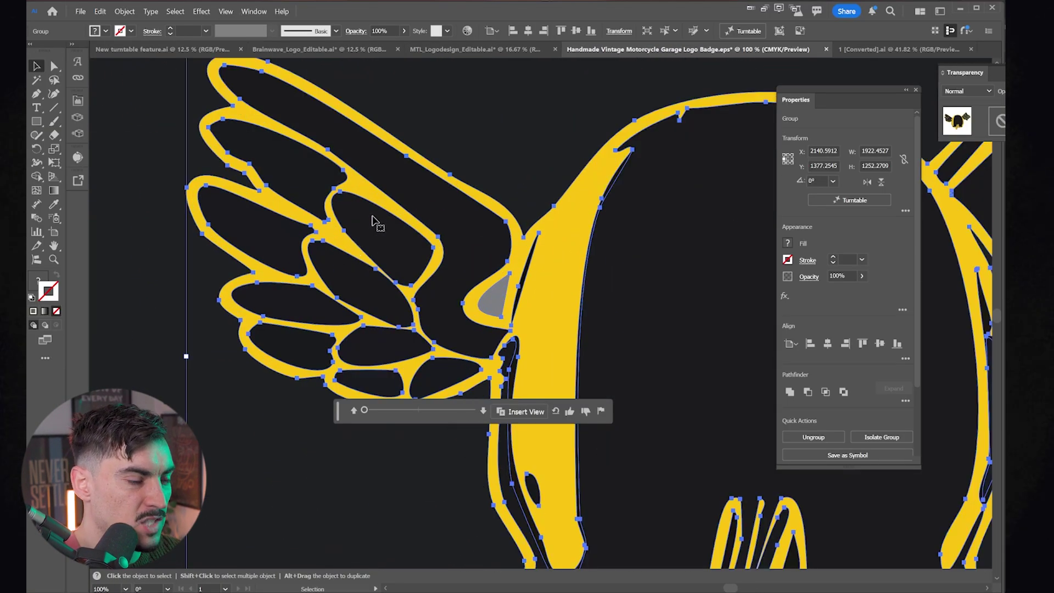
scroll(372, 209, down, 4)
scroll(354, 255, up, 3)
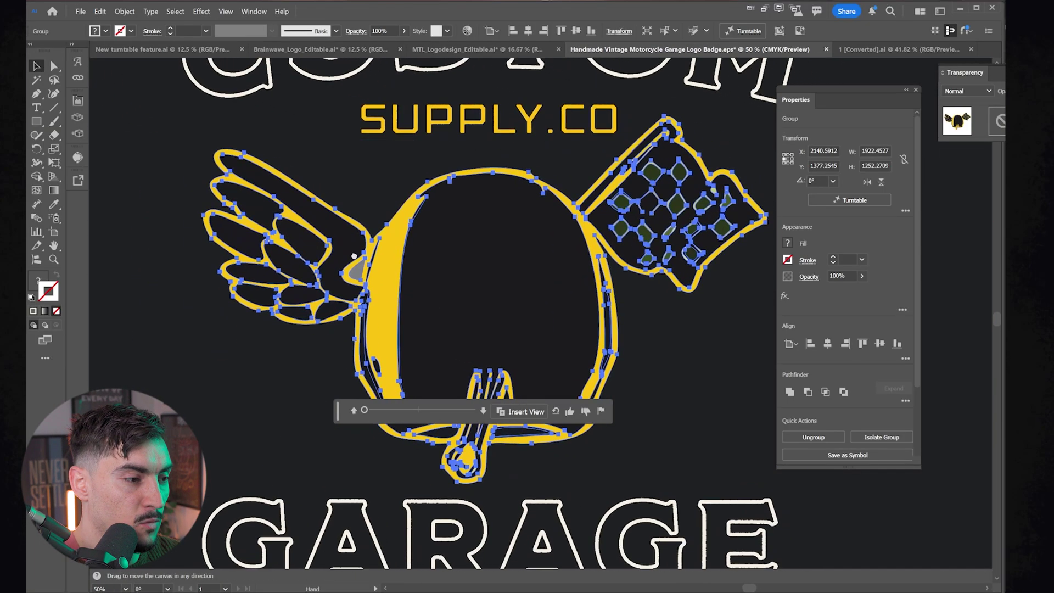
drag(465, 260, 433, 272)
scroll(372, 413, down, 1)
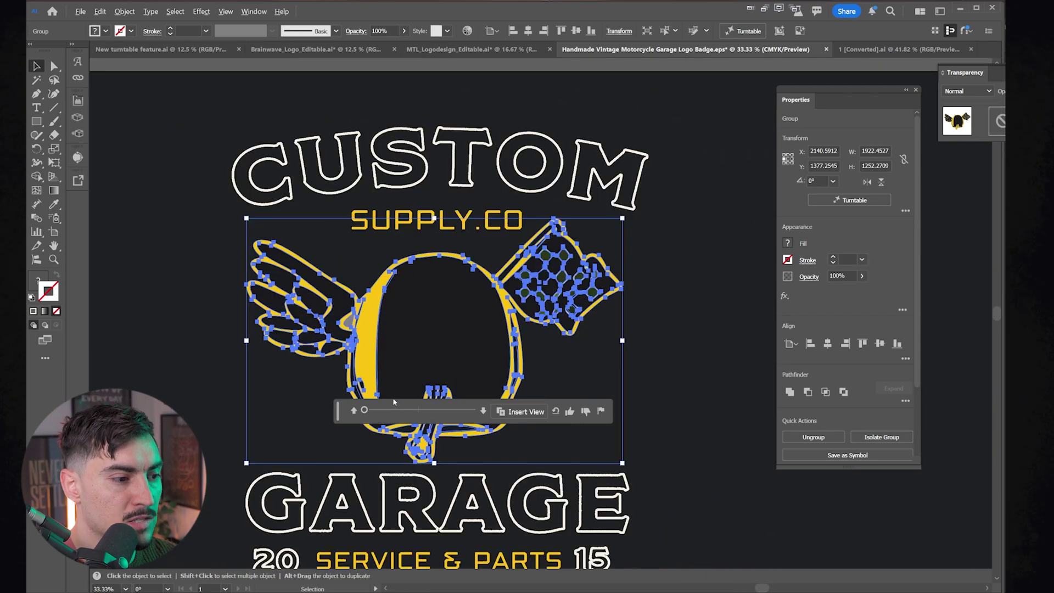
- Rotate the helmet to a right-facing side view and deselect the artwork
drag(366, 410, 508, 415)
drag(605, 351, 625, 311)
click(576, 257)
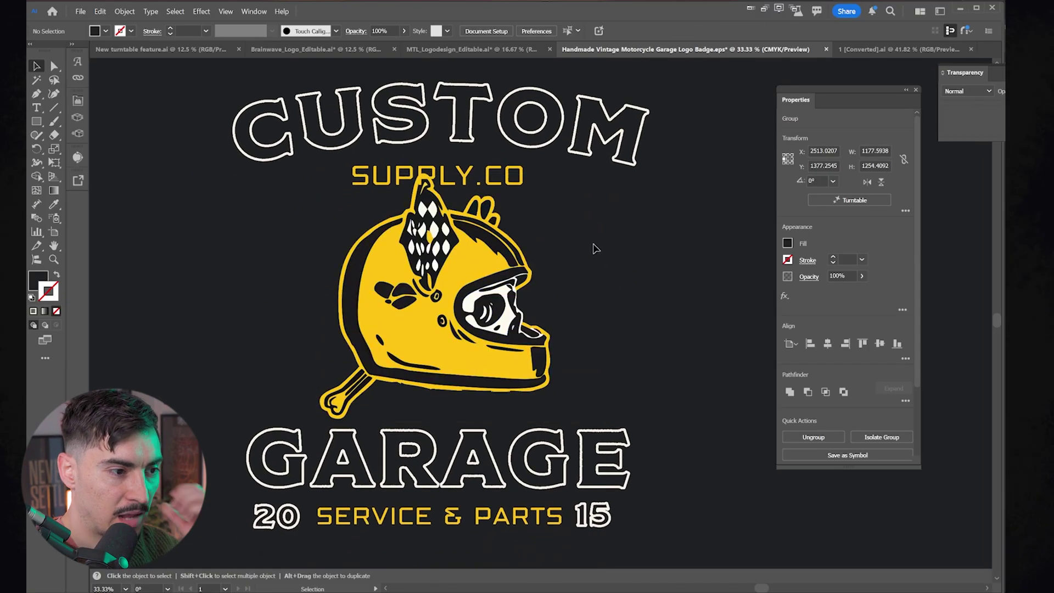
- Try deleting one white diamond from the helmet's checkered flag, and undo the deletion
scroll(443, 244, up, 5)
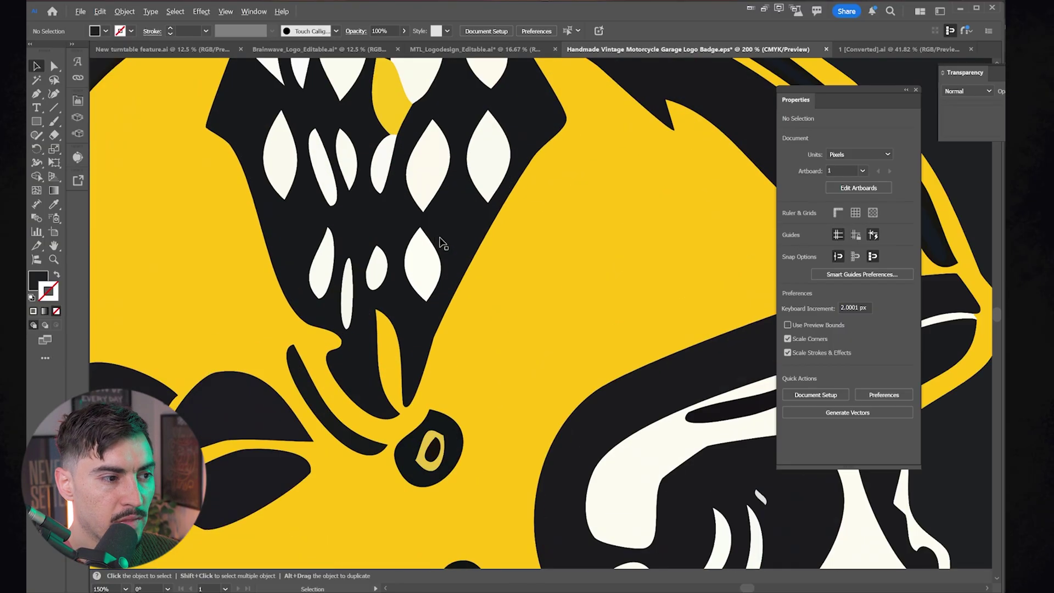
key(a)
drag(391, 96, 409, 188)
scroll(396, 311, down, 4)
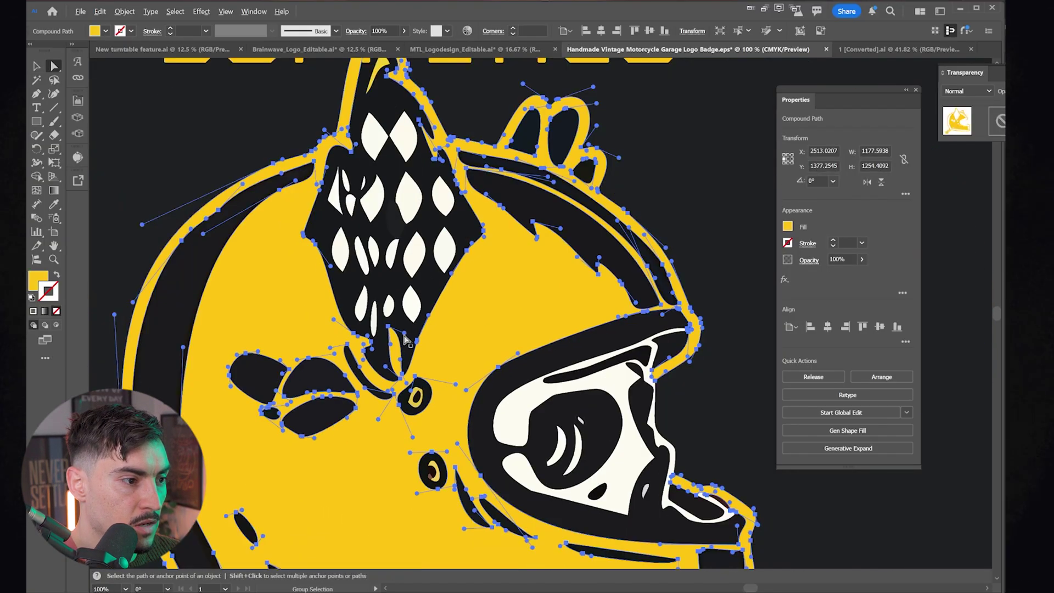
click(413, 307)
key(Delete)
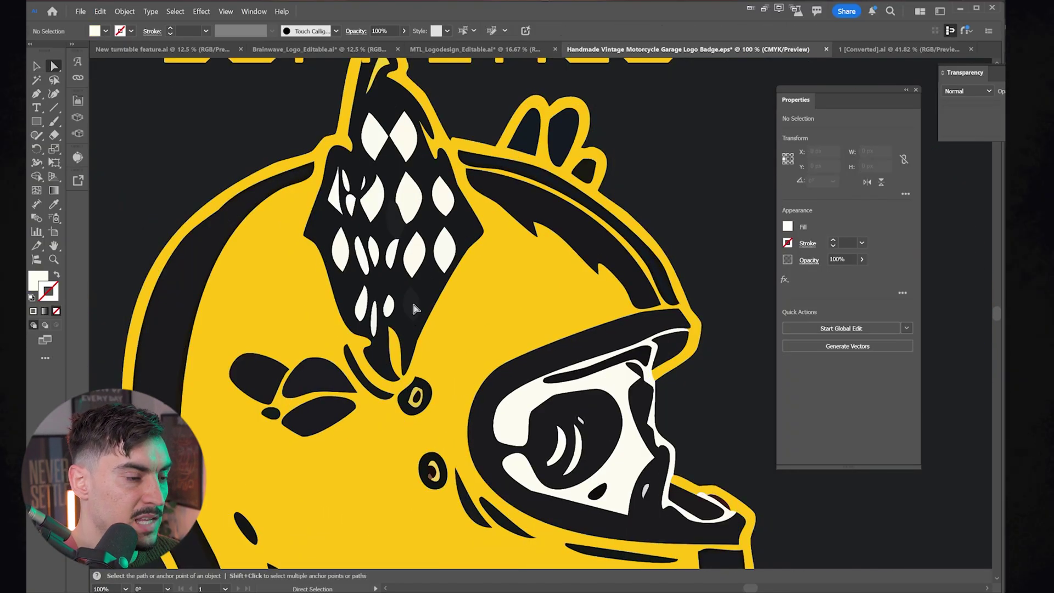
scroll(495, 267, down, 3)
key(ctrl+z)
- Reselect the helmet group, reopen Turntable on it and return its rotation to 0°
key(v)
click(620, 288)
click(549, 274)
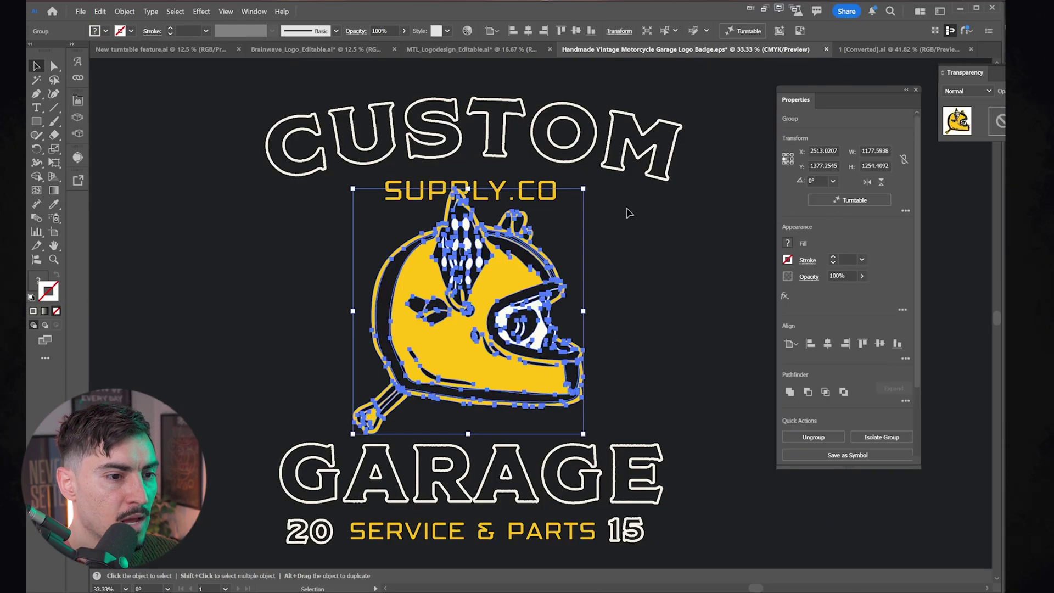
key(ctrl+minus)
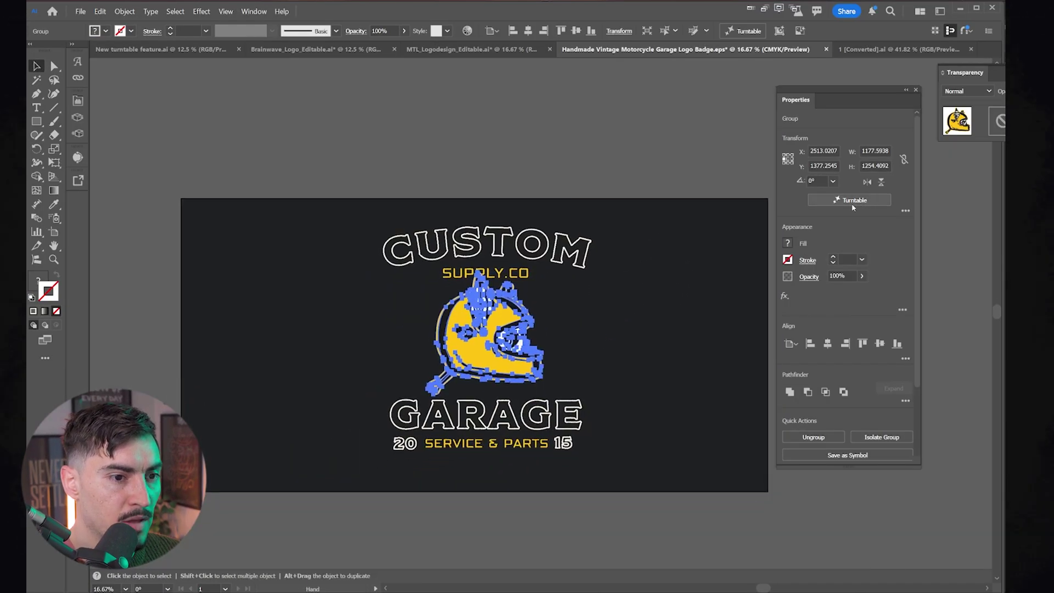
click(849, 201)
key(ctrl+plus)
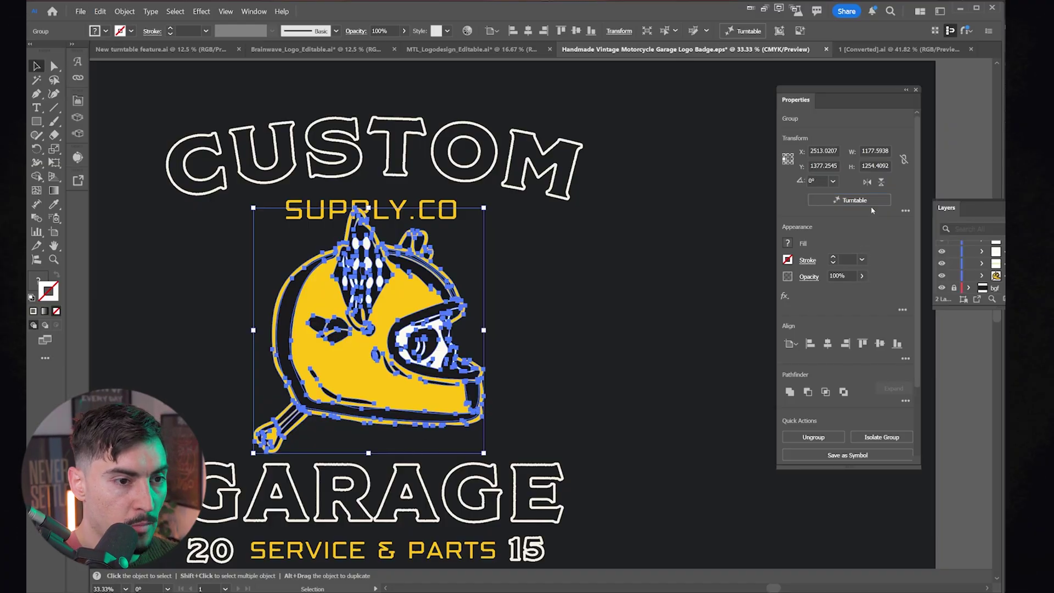
click(871, 202)
drag(358, 482, 314, 482)
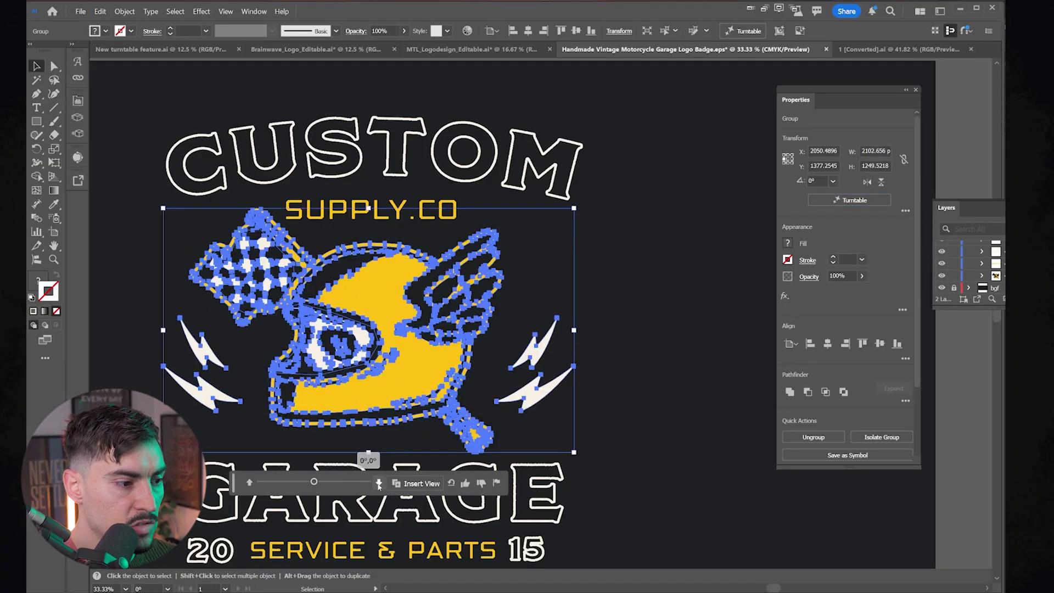
- Tilt the helmet view to 45° and rotate it past 90° to preview it from above
click(379, 483)
scroll(475, 376, down, 1)
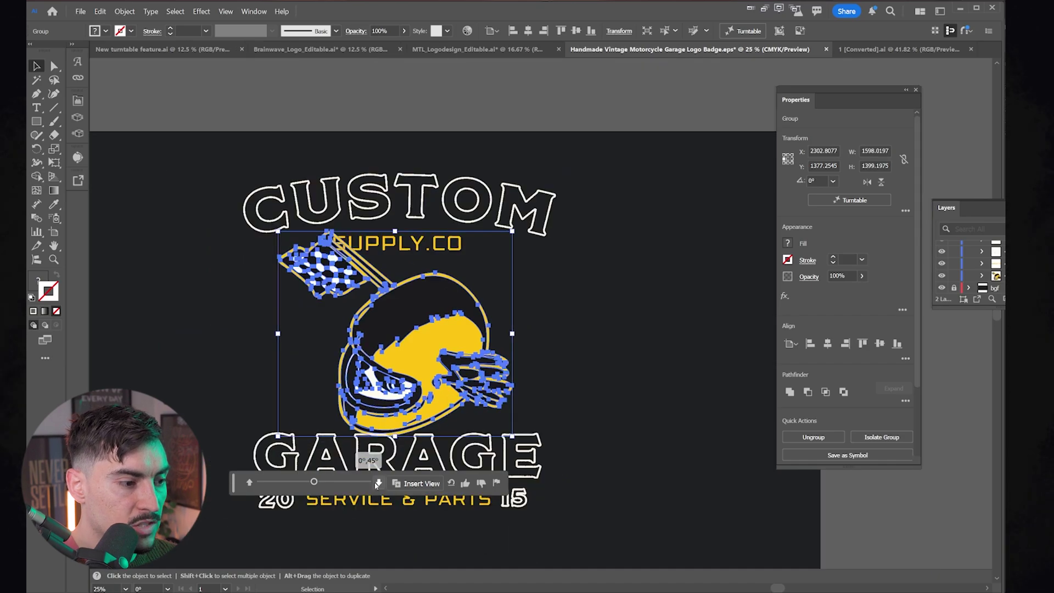
scroll(384, 418, up, 1)
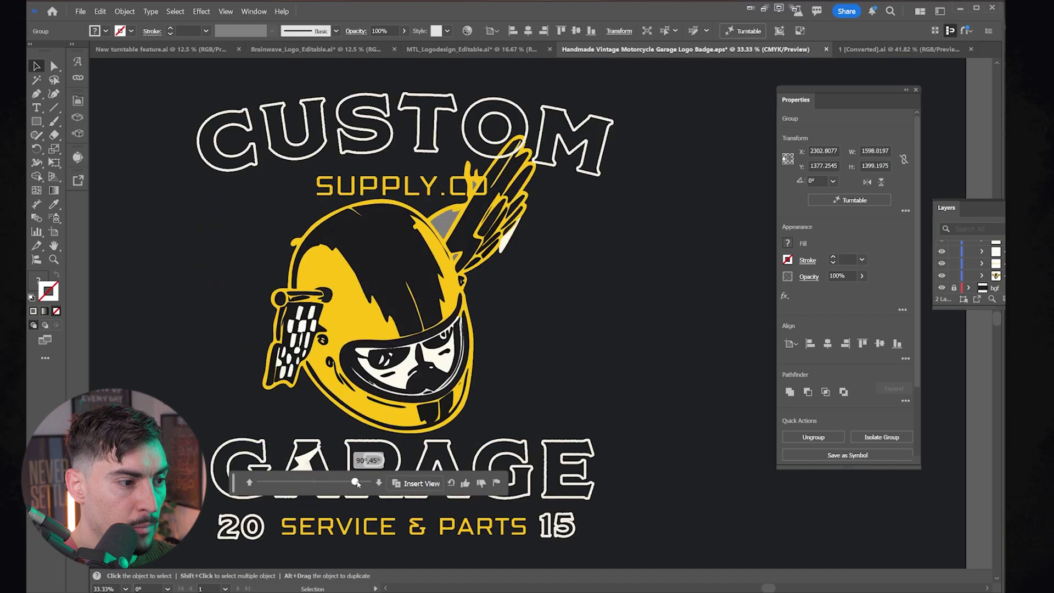
drag(315, 484, 363, 484)
- Set the helmet's Turntable view to -45° tilt and 120° rotation
click(251, 483)
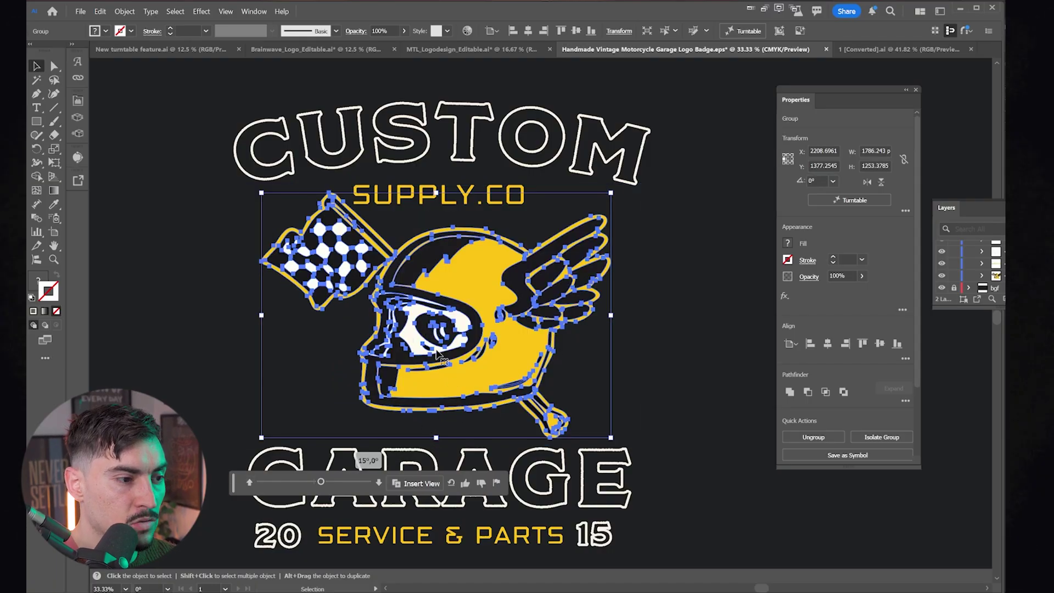
click(249, 483)
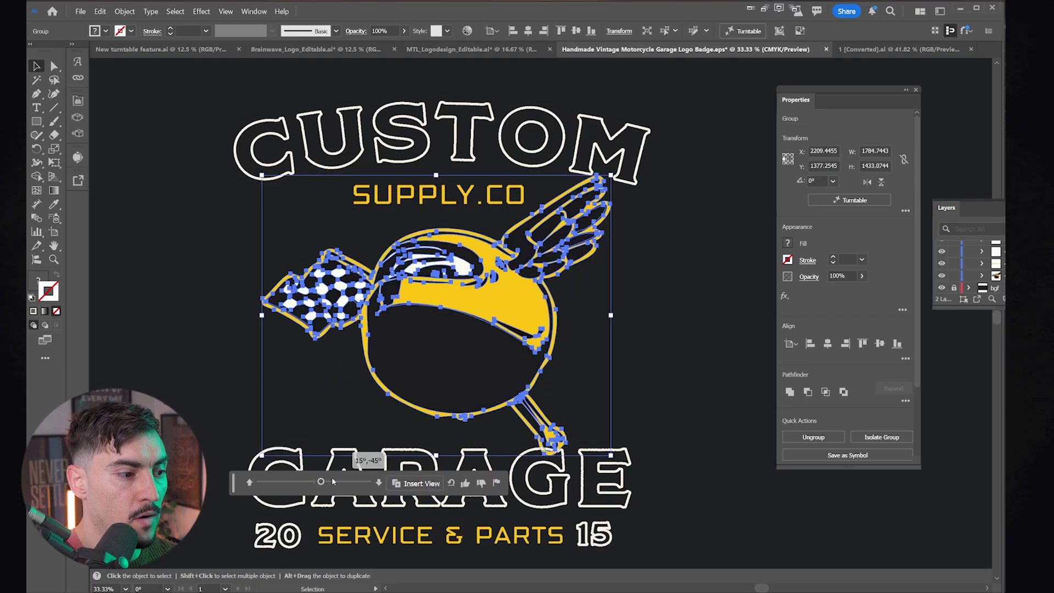
drag(320, 482, 368, 482)
- Copy the helmet beside the badge lettering and set the copy's Turntable view to 30° rotation and 0° tilt
scroll(399, 454, down, 3)
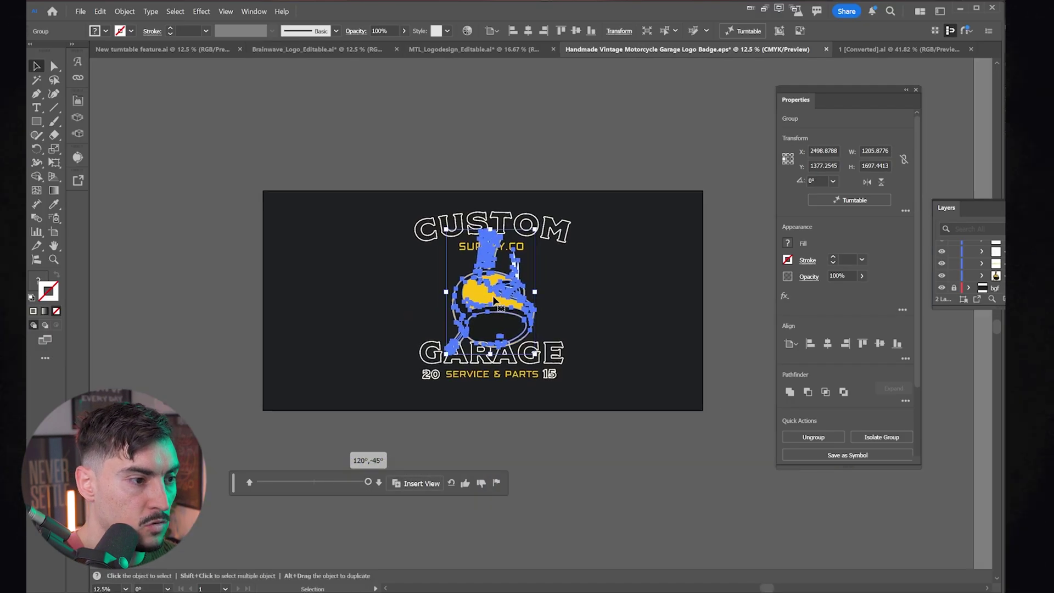
drag(495, 298, 356, 298)
scroll(296, 296, up, 1)
drag(352, 383, 311, 384)
click(362, 382)
key(ctrl+minus)
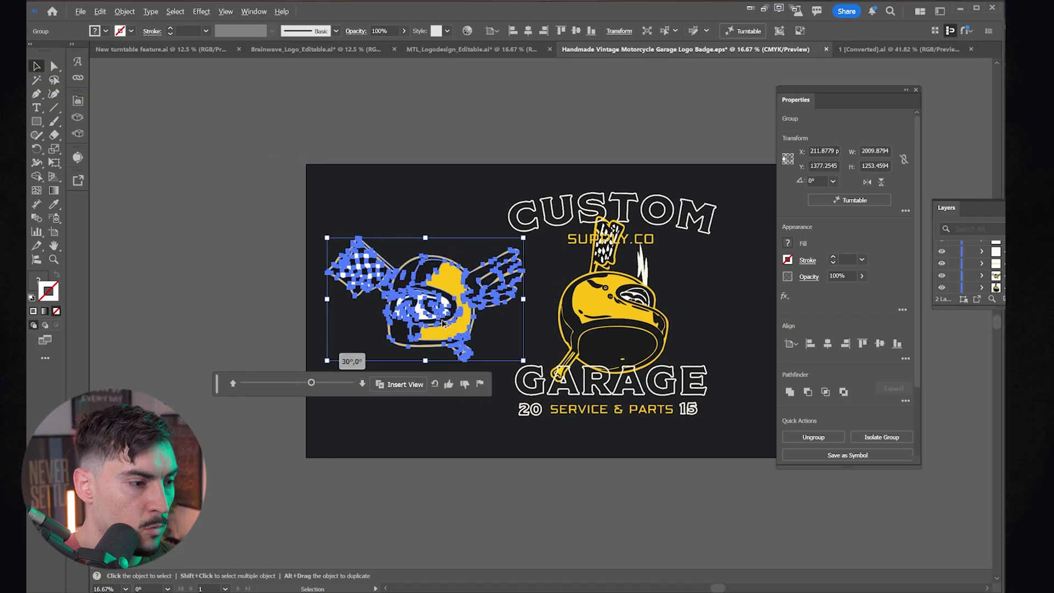
- Place helmet copies in a row below the artboard and give them different Turntable rotations, including 45°
drag(418, 302, 418, 486)
drag(418, 486, 416, 412)
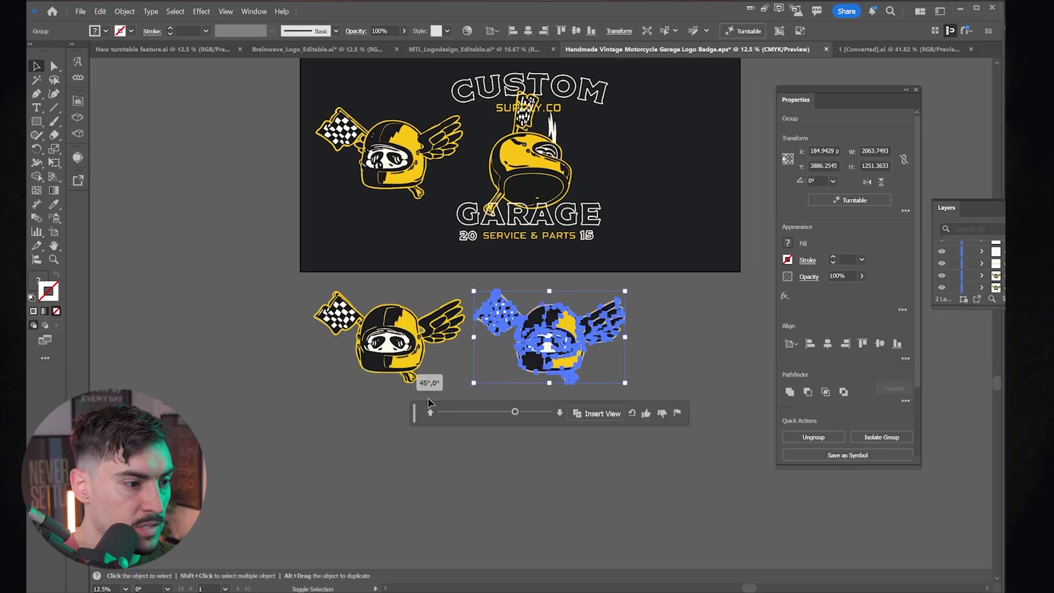
drag(508, 412, 529, 411)
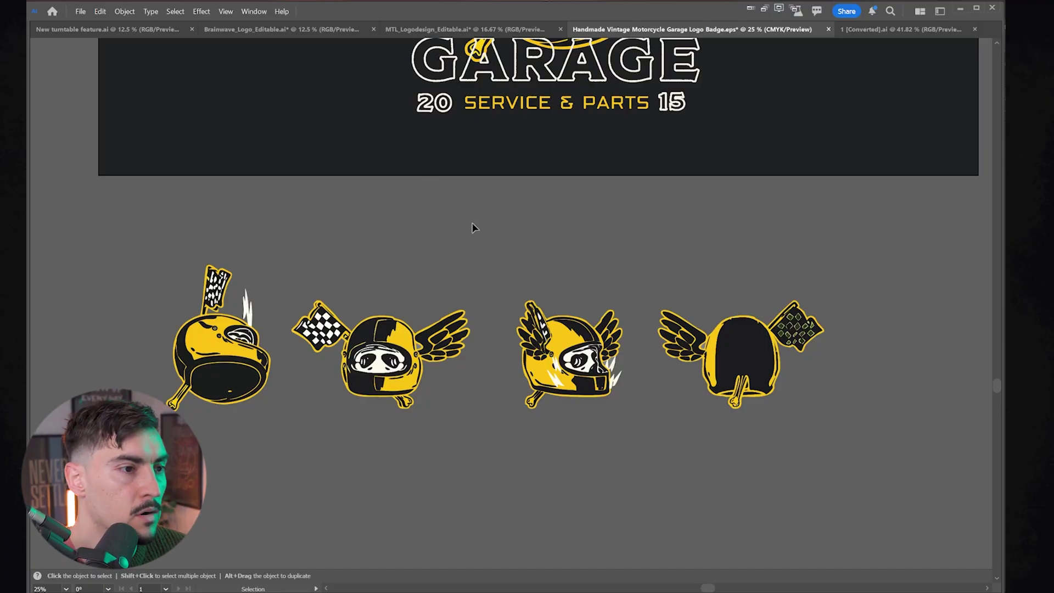
drag(474, 226, 439, 361)
drag(585, 142, 570, 281)
click(591, 97)
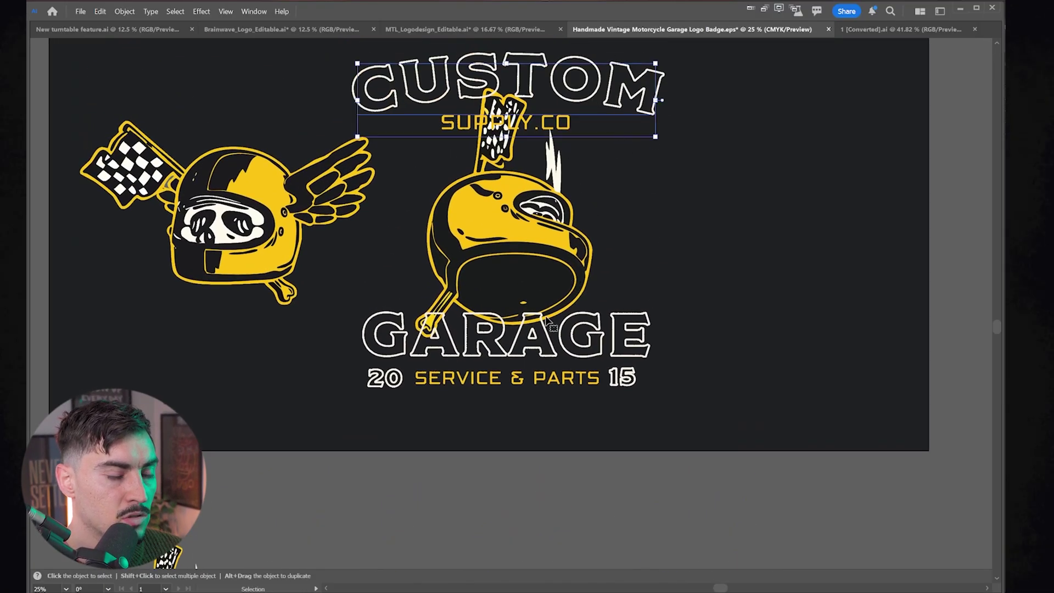
drag(638, 124, 630, 163)
- Switch to Brainwave_Logo_Editable.ai, select the Brainwave logo group and open Turntable on it
click(871, 33)
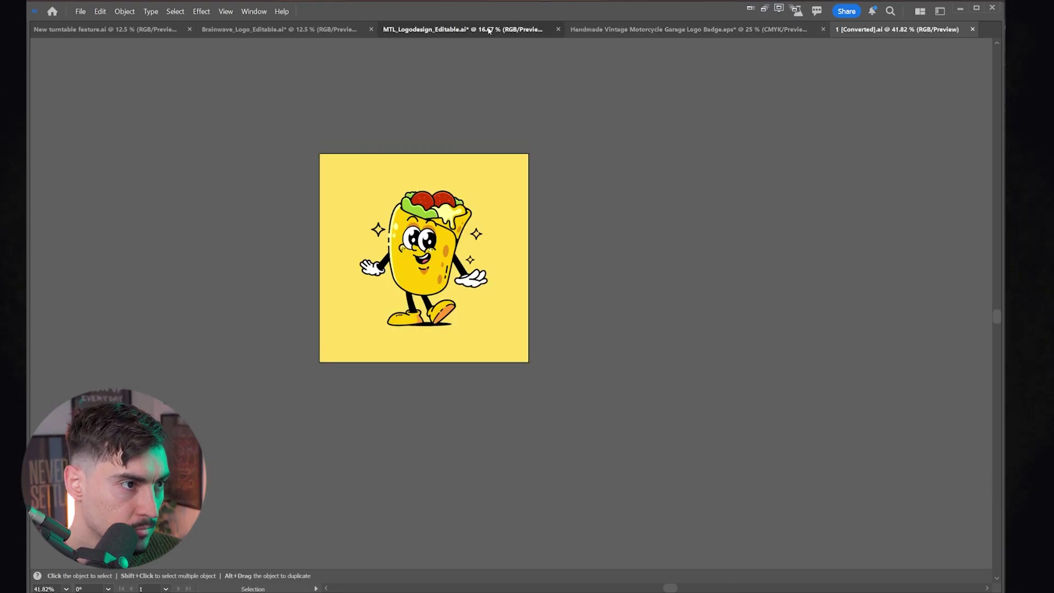
click(465, 32)
click(248, 30)
drag(309, 208, 510, 155)
scroll(510, 155, up, 3)
click(447, 219)
scroll(452, 221, up, 3)
key(Tab)
click(849, 200)
mouse_move(379, 414)
mouse_down()
mouse_move(420, 414)
mouse_move(353, 414)
mouse_move(381, 414)
mouse_up()
- Insert "asdad" after "Brai" in the Brainwave logo's live text
click(532, 373)
double_click(468, 343)
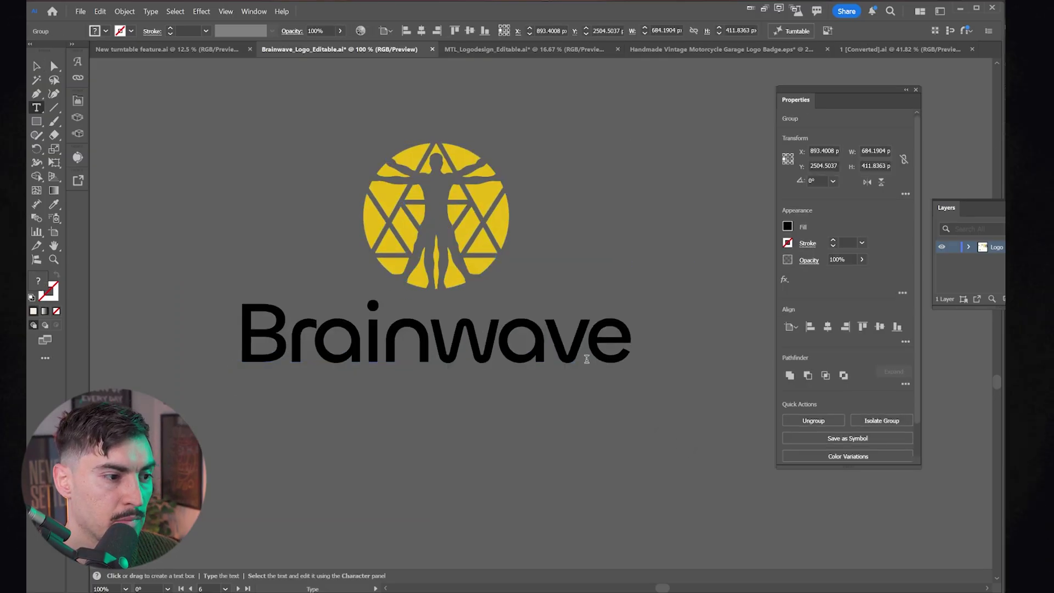
click(586, 359)
text(asdad)
key(Escape)
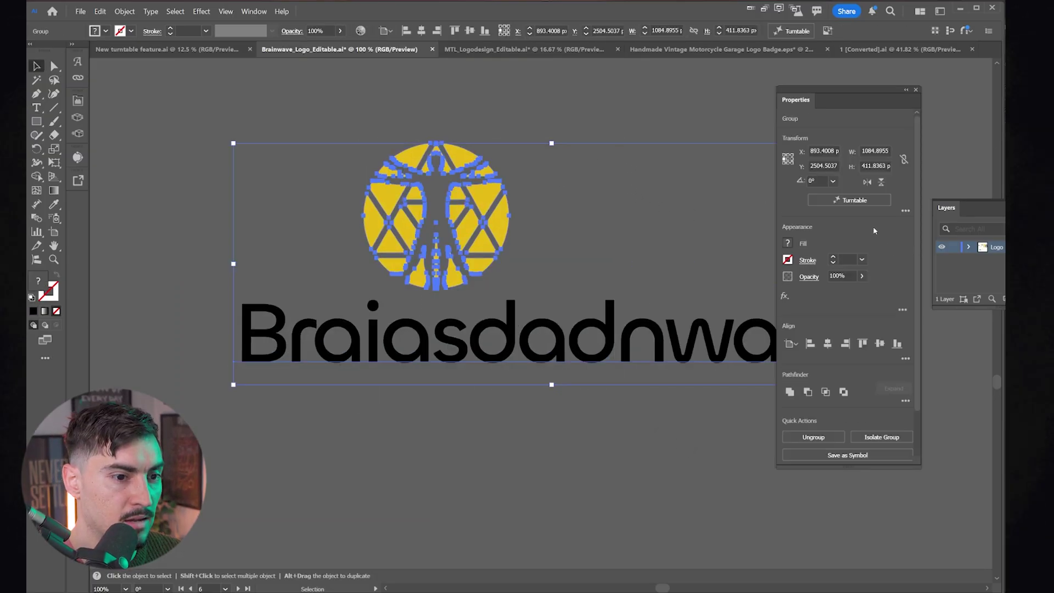
- Apply Turntable to the edited Brainwave logo group and adjust its rotation
click(832, 202)
mouse_move(497, 414)
mouse_down()
mouse_move(471, 413)
mouse_move(532, 414)
mouse_move(516, 415)
mouse_up()
scroll(539, 380, down, 2)
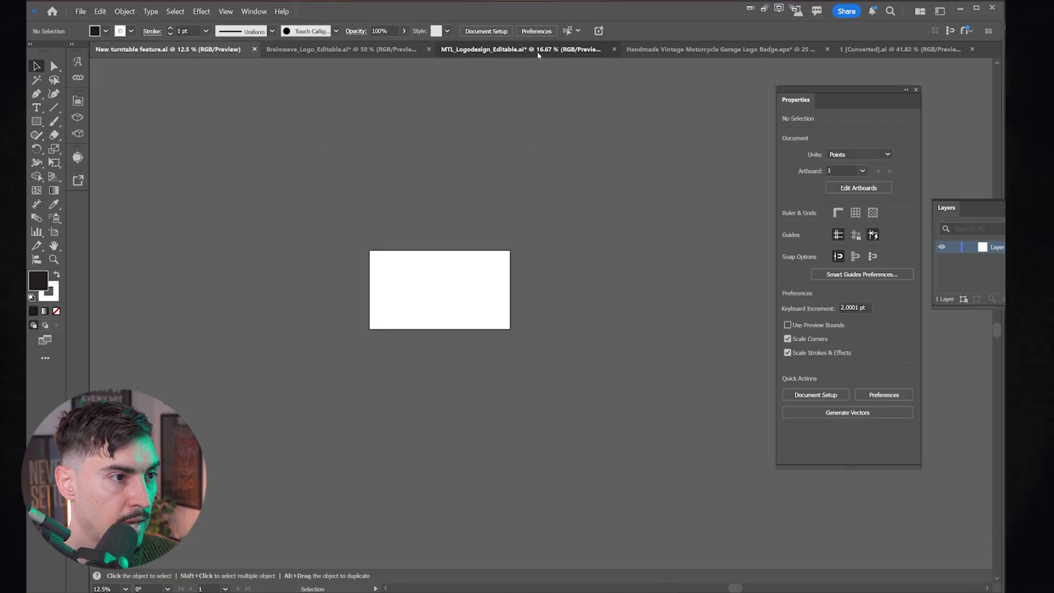
- Switch to MTL_Logodesign_Editable.ai, select the round blue tire logo and open Turntable on it
click(538, 53)
drag(717, 122, 511, 213)
scroll(481, 231, down, 2)
drag(588, 297, 572, 279)
scroll(618, 131, up, 4)
click(482, 261)
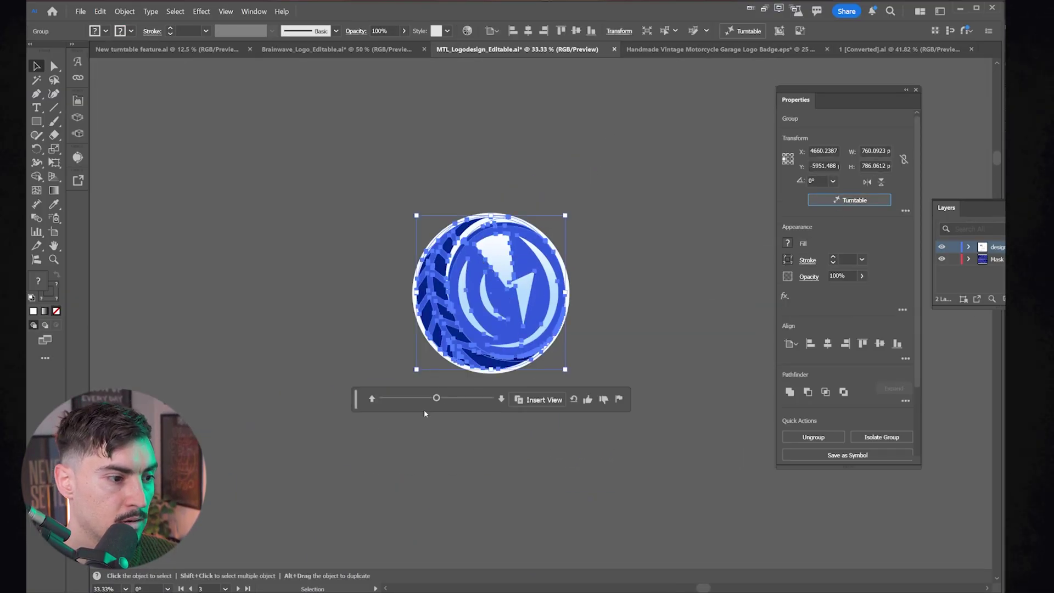
- Rotate the blue tire logo with Turntable and insert several rotated views side by side in a row
mouse_move(437, 398)
mouse_down()
mouse_move(383, 401)
mouse_move(487, 400)
mouse_move(388, 402)
mouse_move(436, 406)
mouse_up()
scroll(556, 274, down, 1)
drag(556, 274, 506, 231)
click(531, 402)
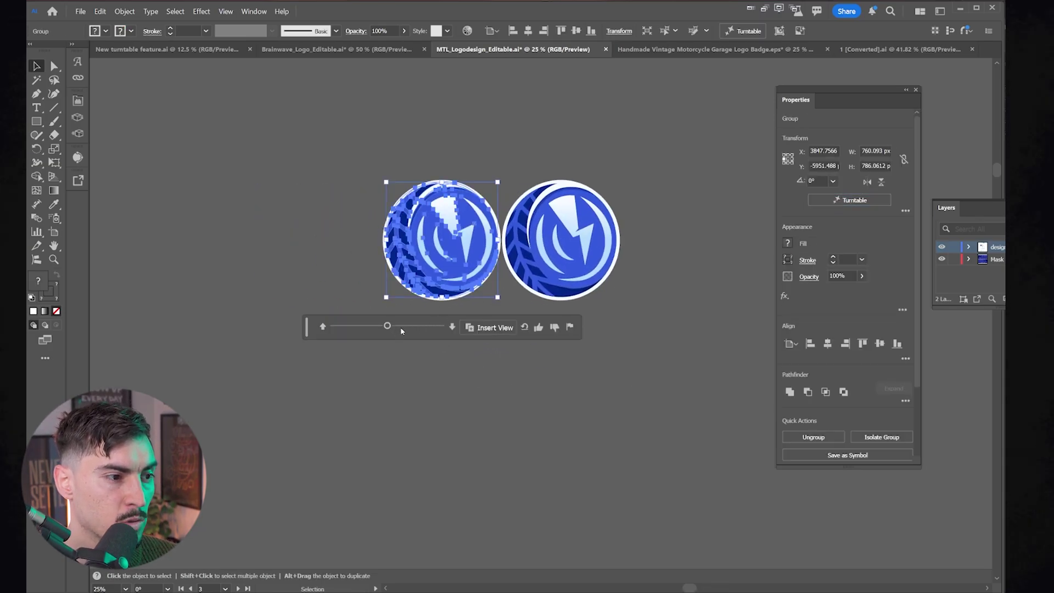
drag(392, 334, 423, 326)
click(494, 327)
drag(542, 284, 552, 327)
click(569, 330)
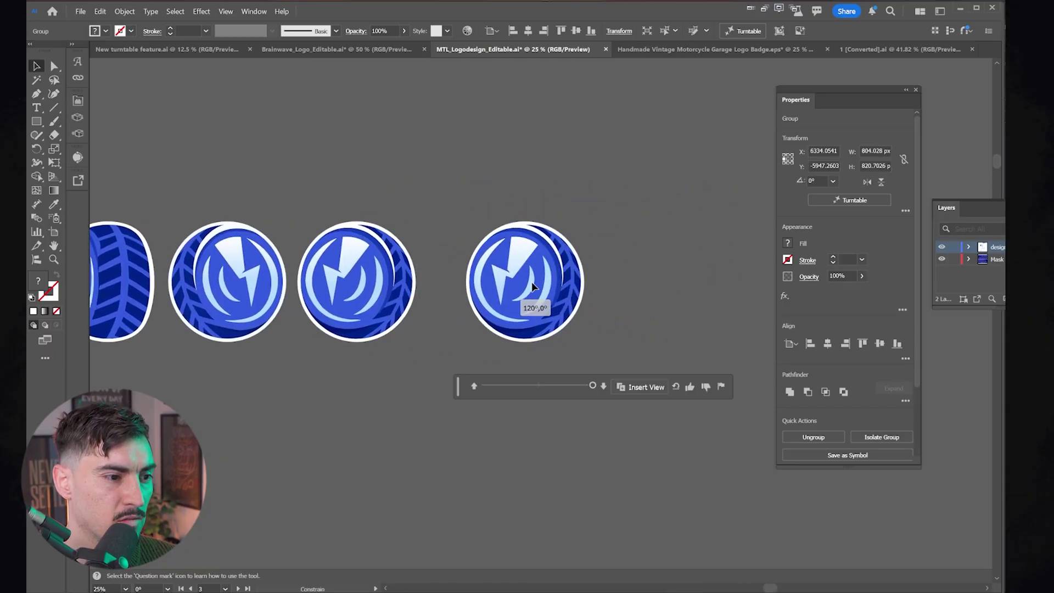
- Extend the tire row with a side-on tread view and a view tilted by 45°, and clear the selection
drag(592, 386, 484, 384)
click(641, 386)
click(483, 375)
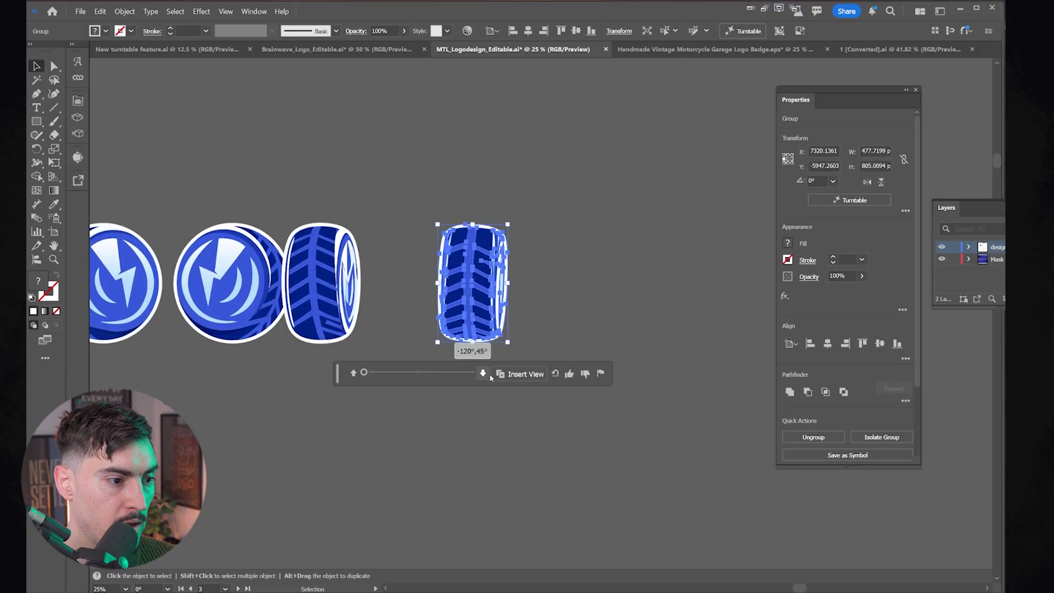
drag(364, 372, 390, 372)
click(519, 374)
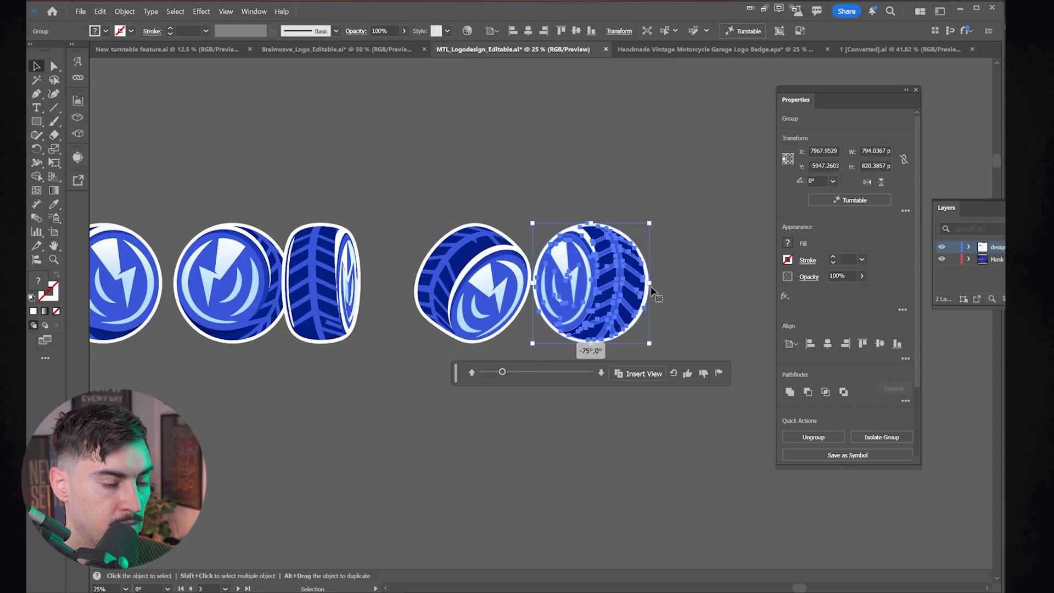
click(670, 286)
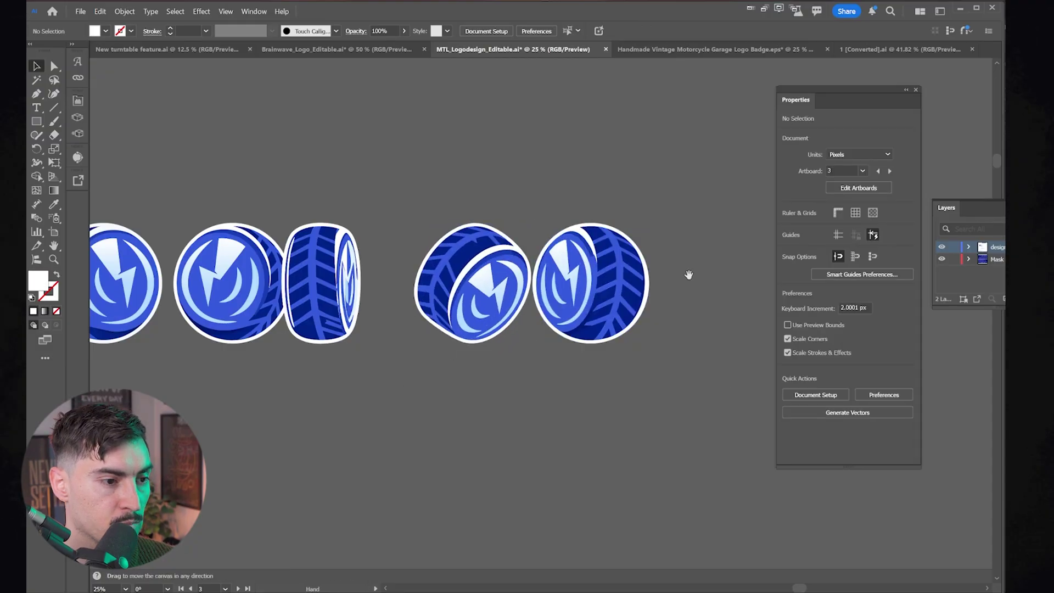
- Open Turntable on the last tire view in the row and reset it to the original orientation
drag(677, 277, 593, 283)
click(548, 306)
click(568, 266)
click(557, 266)
click(851, 199)
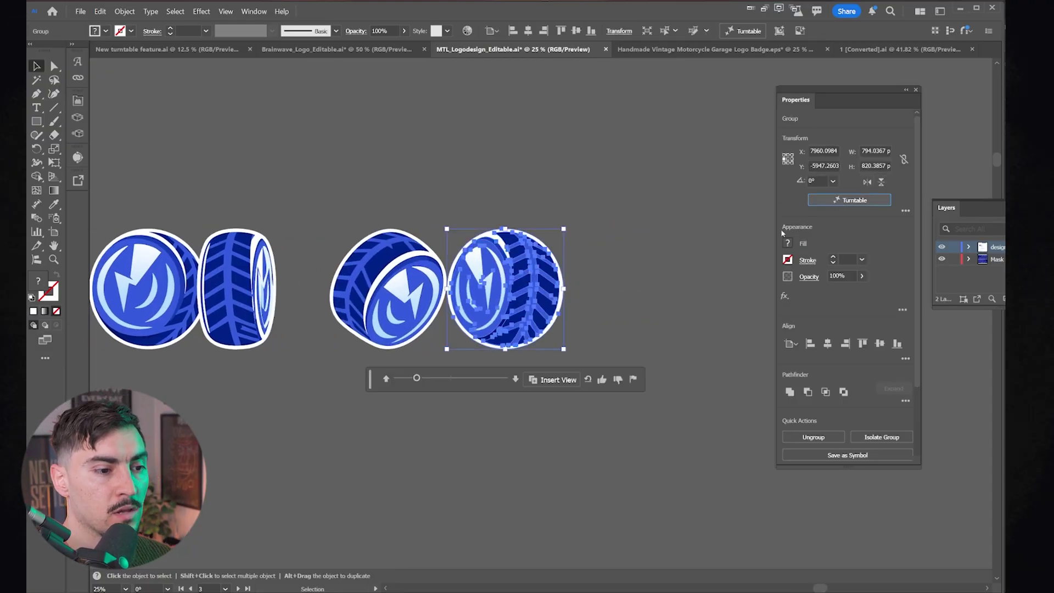
click(589, 379)
- Move the reset tire clear of the tilted view, shift the Turntable controls off the artwork and deselect
scroll(564, 311, down, 2)
drag(565, 311, 620, 307)
scroll(557, 283, up, 3)
scroll(618, 307, down, 3)
scroll(494, 286, up, 4)
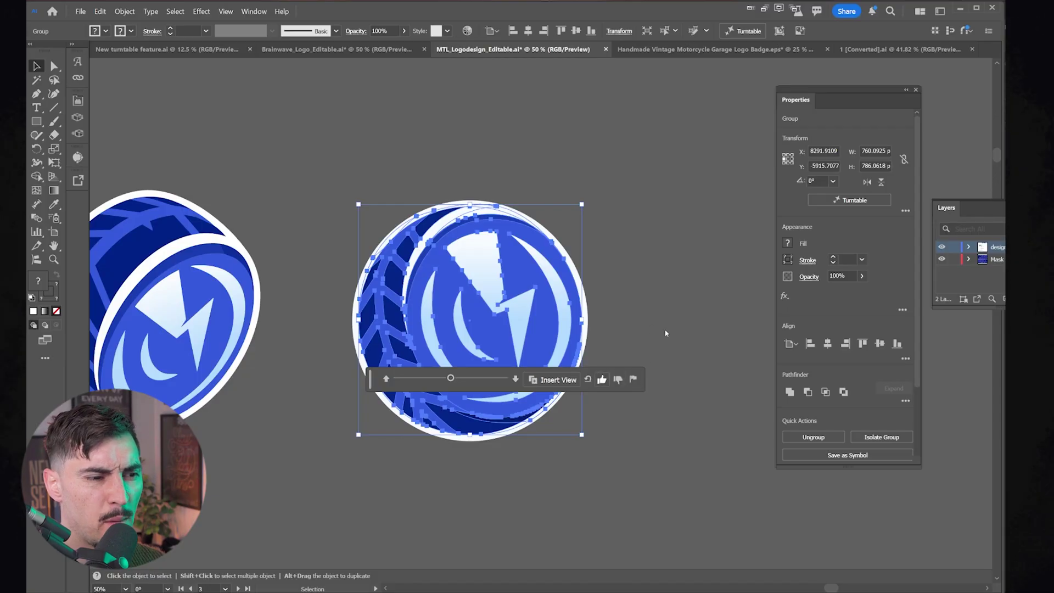
click(656, 415)
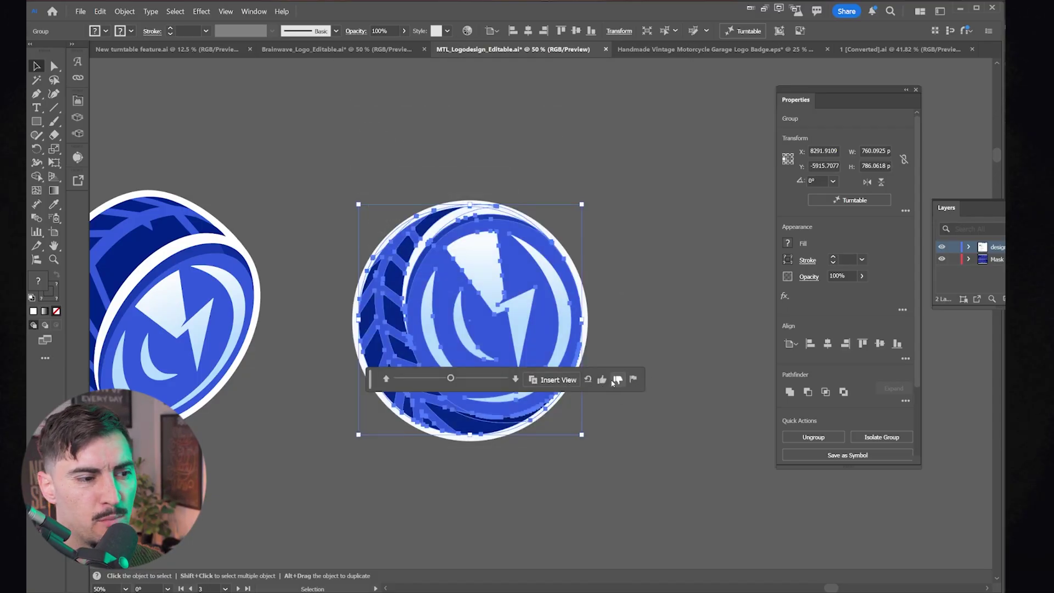
drag(378, 380, 354, 475)
click(630, 300)
key(ctrl+minus)
- Switch to 1 [Converted].ai and group the wrap character's artwork without the yellow background
key(ctrl+Tab)
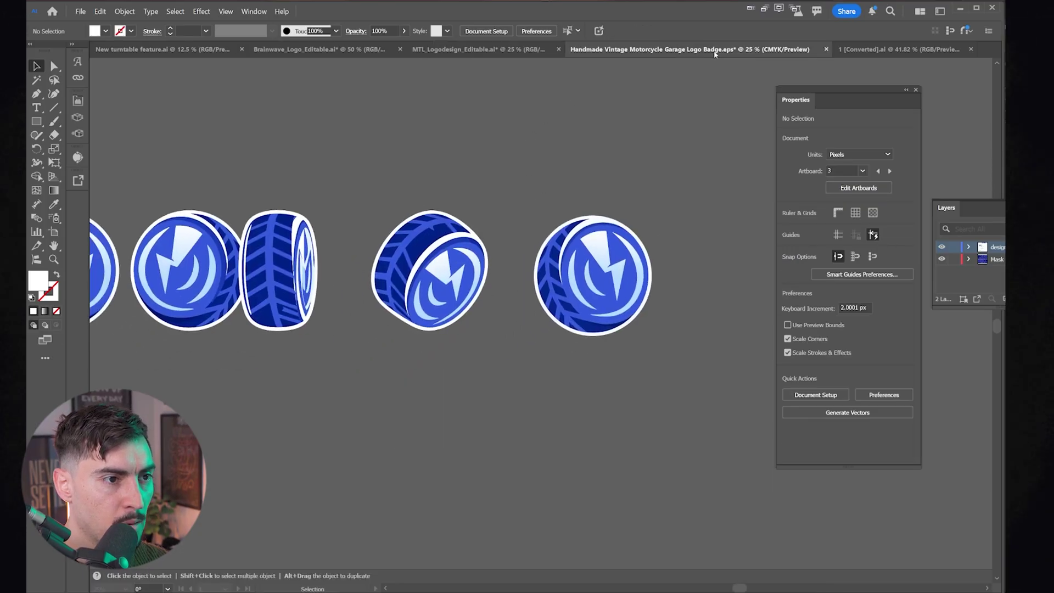
key(ctrl+Tab)
drag(540, 215, 541, 212)
key(ctrl+z)
key(ctrl+z)
key(ctrl+a)
click(670, 288)
drag(497, 274, 541, 275)
key(ctrl+z)
key(ctrl+a)
key(ctrl+g)
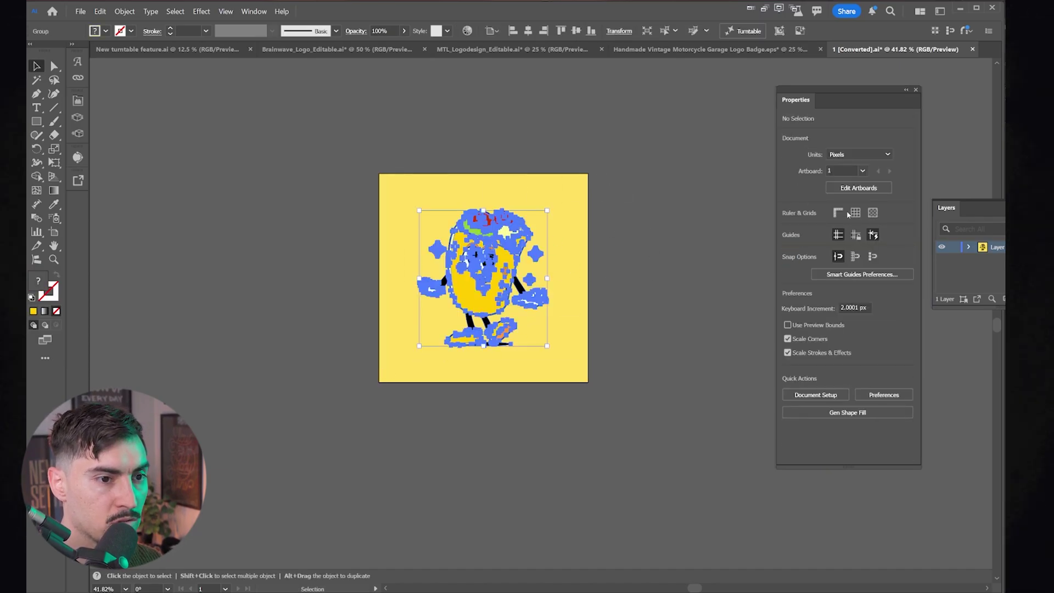
- Apply Turntable to the grouped wrap character and rotate it through its side views to 105°
click(836, 200)
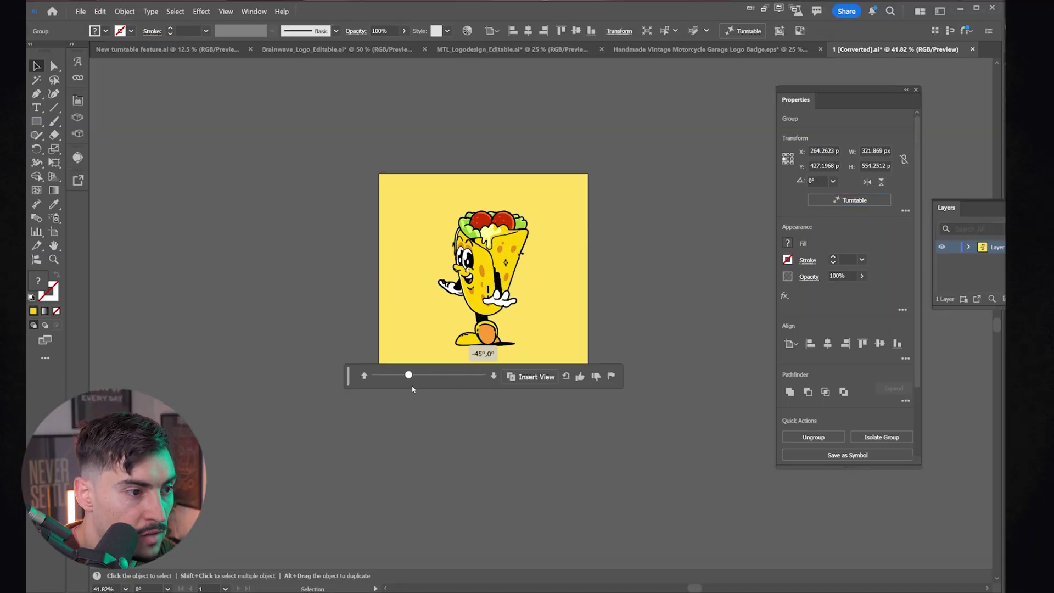
scroll(472, 303, up, 1)
click(586, 268)
scroll(538, 270, up, 1)
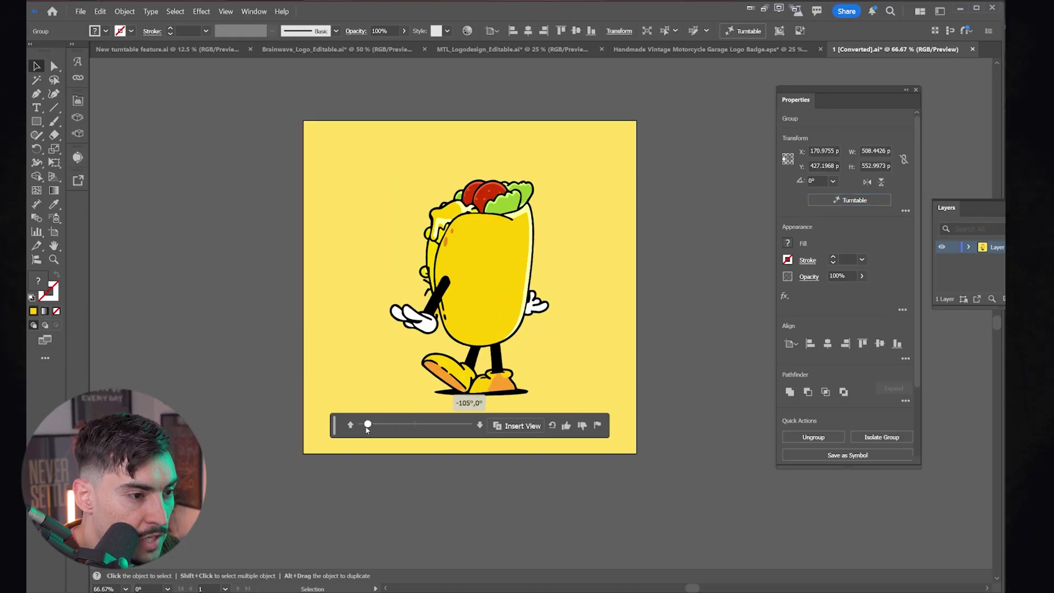
drag(438, 424, 463, 424)
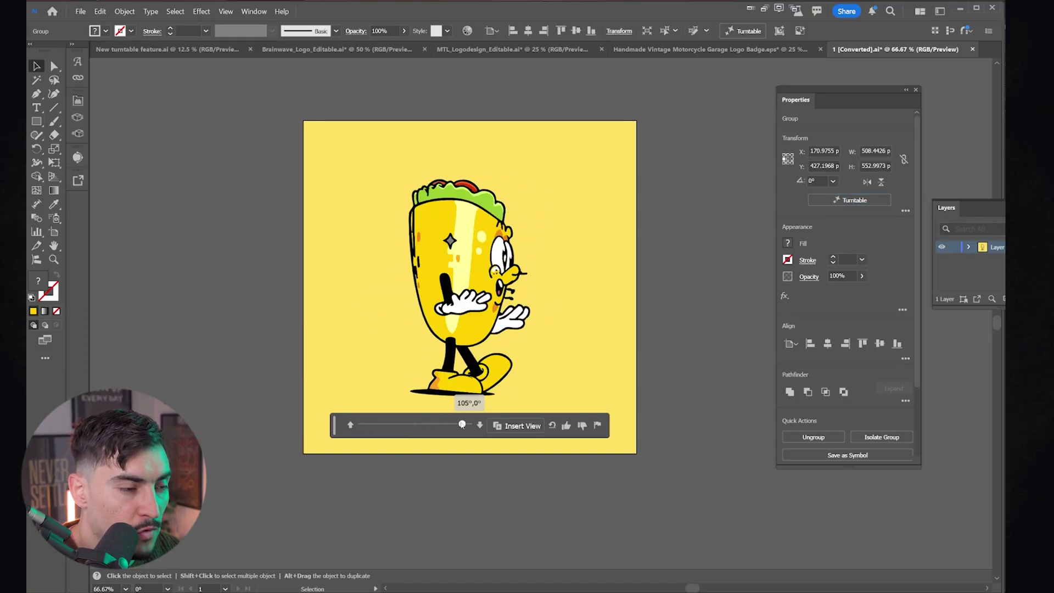